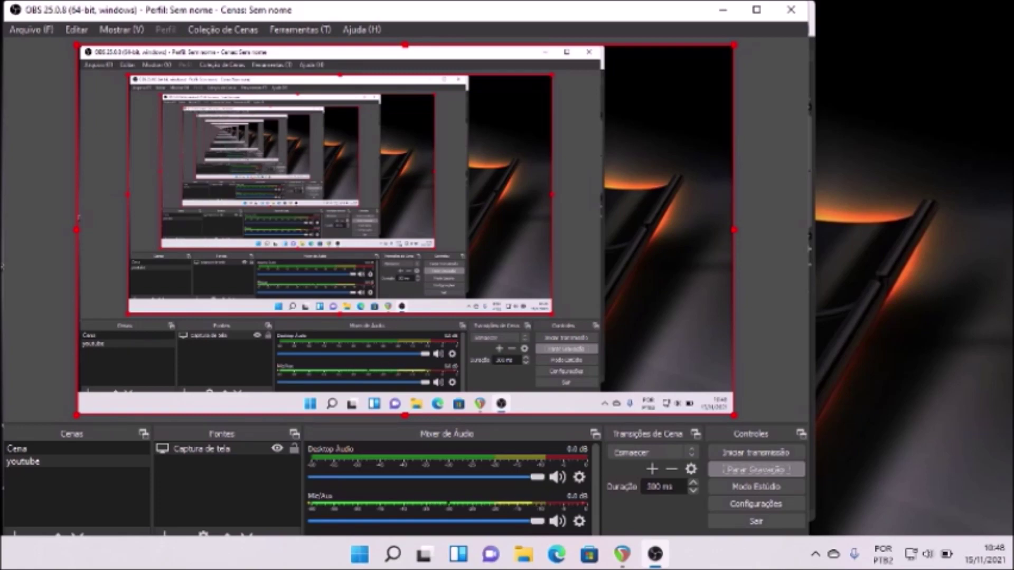
- Clear the OBS window from the desktop and select the translate-2021.06.13-traduz-programas.nvda-addon file
key(super+Down)
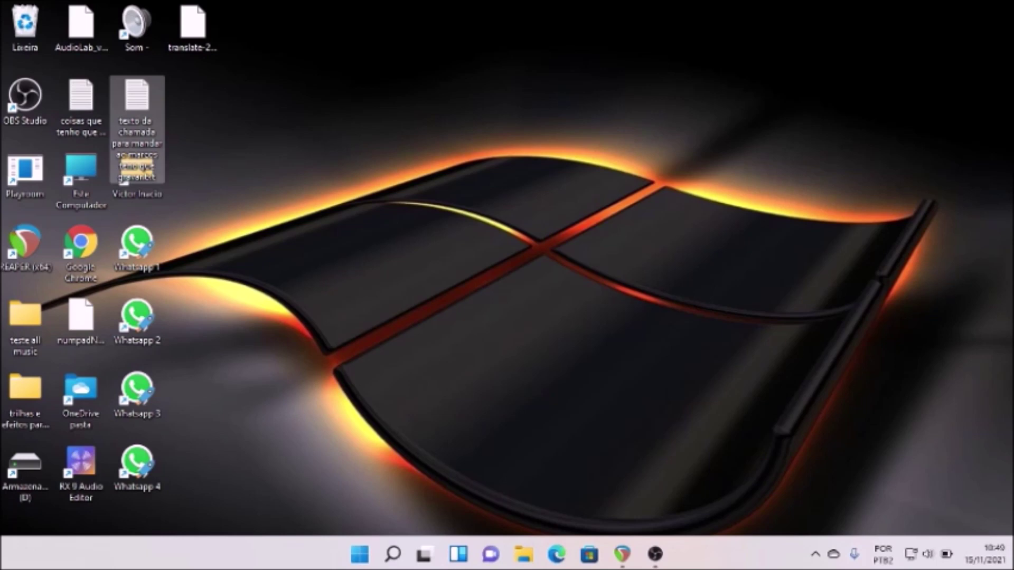
key(t)
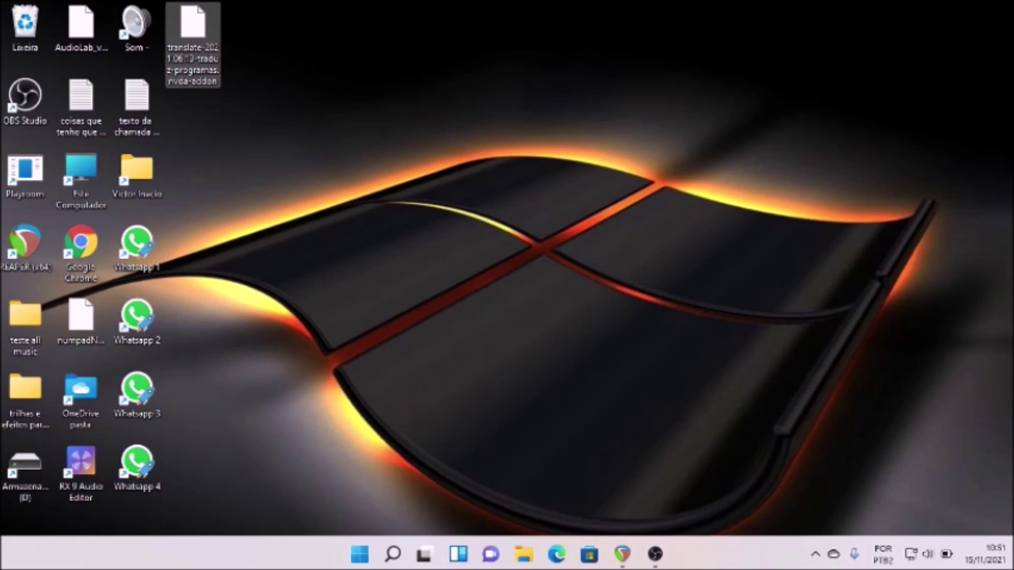
- Search for "sound", launch SOUND FORGE Pro 15.0 Suite (x64) and bring its window to the front
key(super)
key(super)
text(sound)
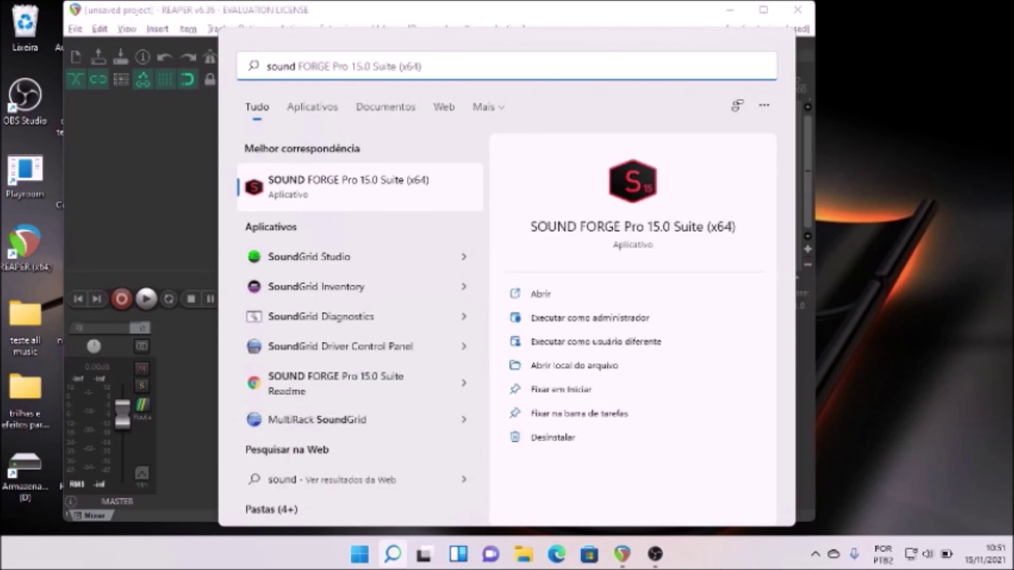
key(Return)
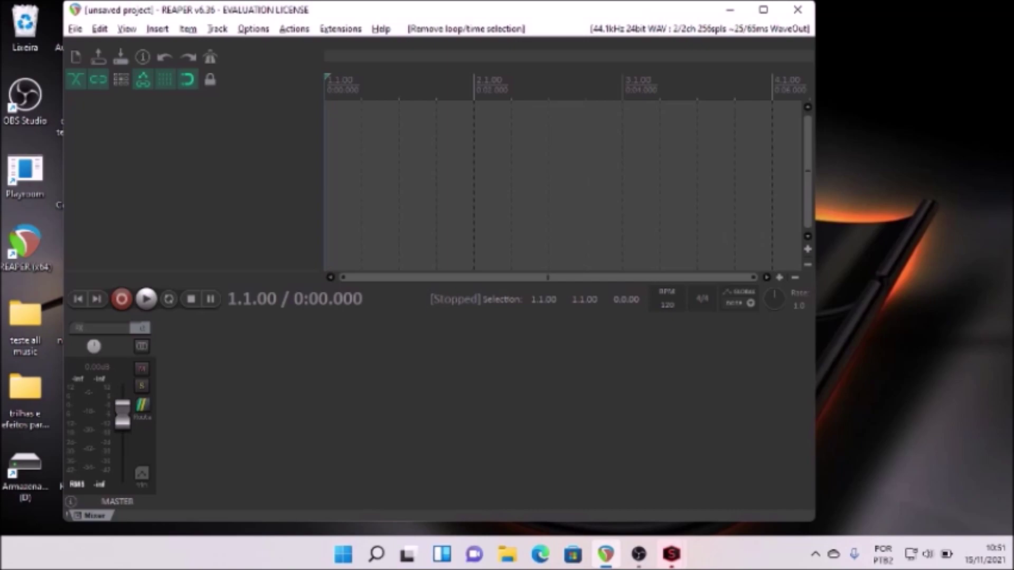
click(671, 554)
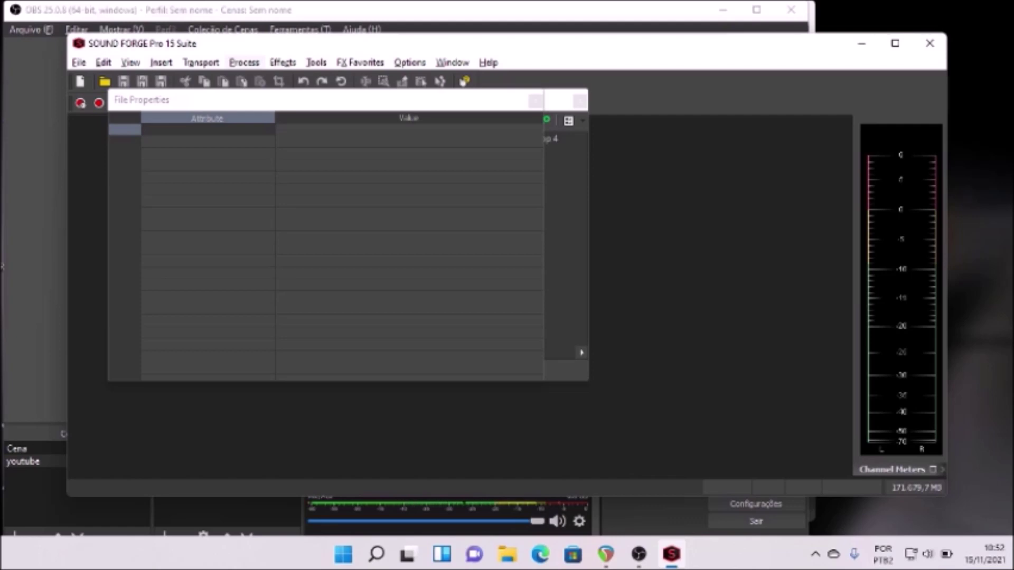
- Review the audio processing commands and their descriptions, starting from Auto Trim/Crop
key(alt+p)
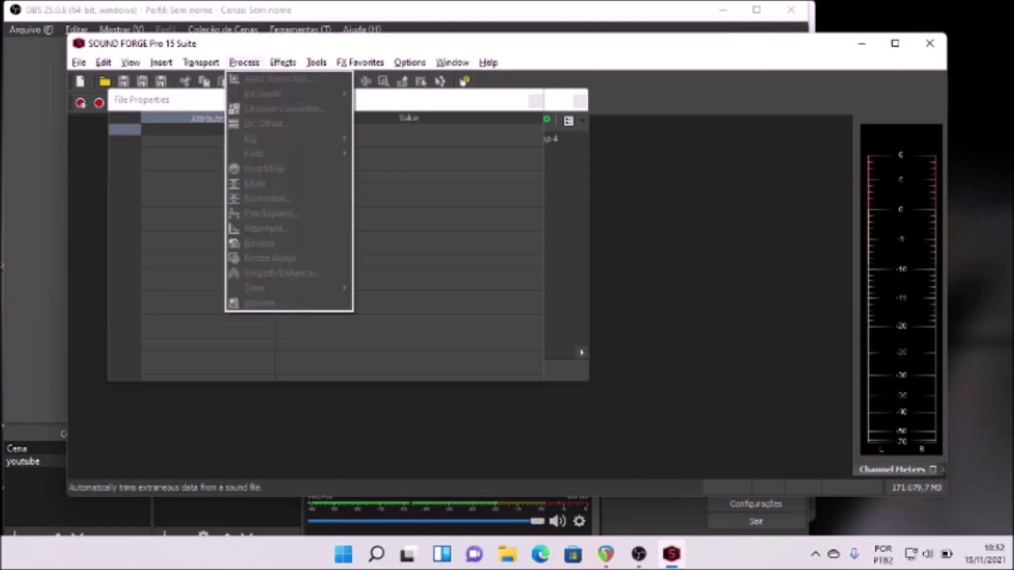
key(Down)
key(Down)
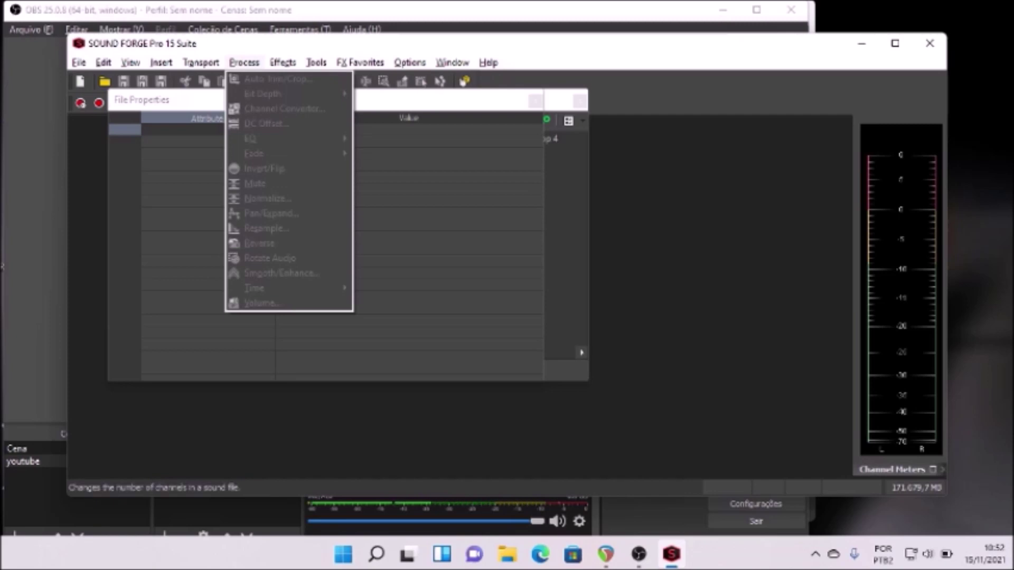
key(Down)
key(Down)
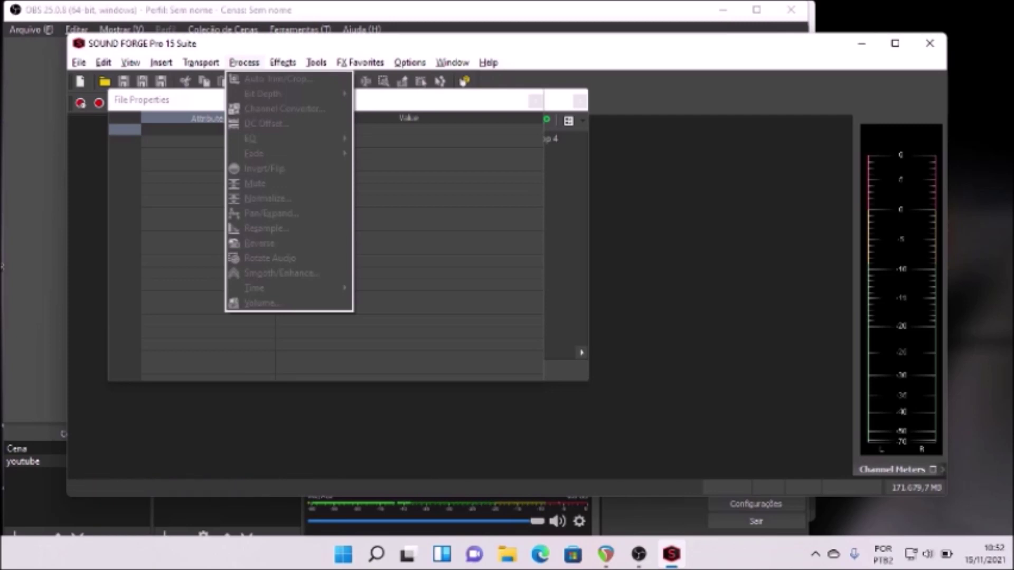
key(Down)
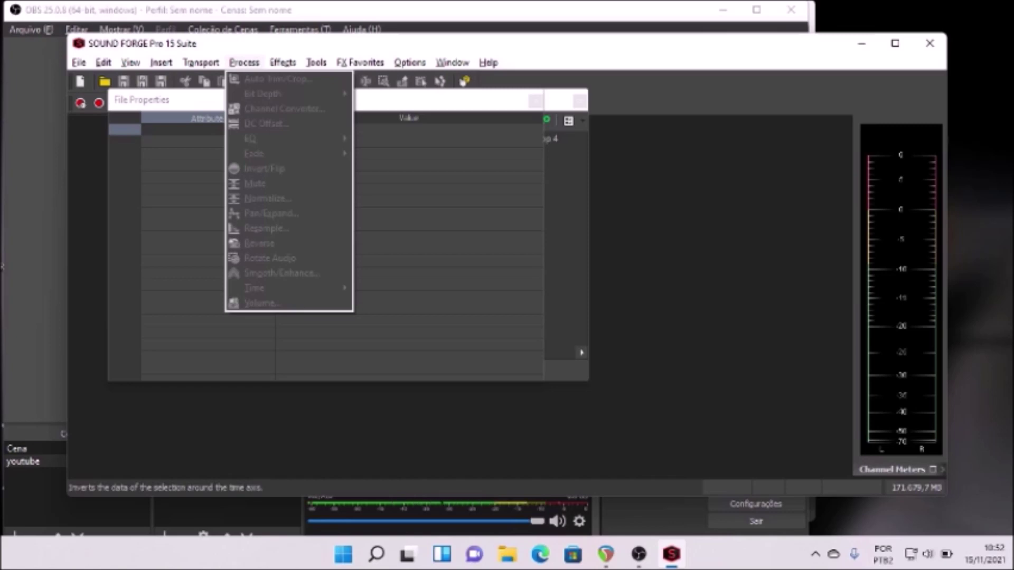
- Review the effects commands from Amplitude Modulation to DeHisser, including DeClicker/DeCrackler and DeClipper, and leave the list
key(Right)
key(Down)
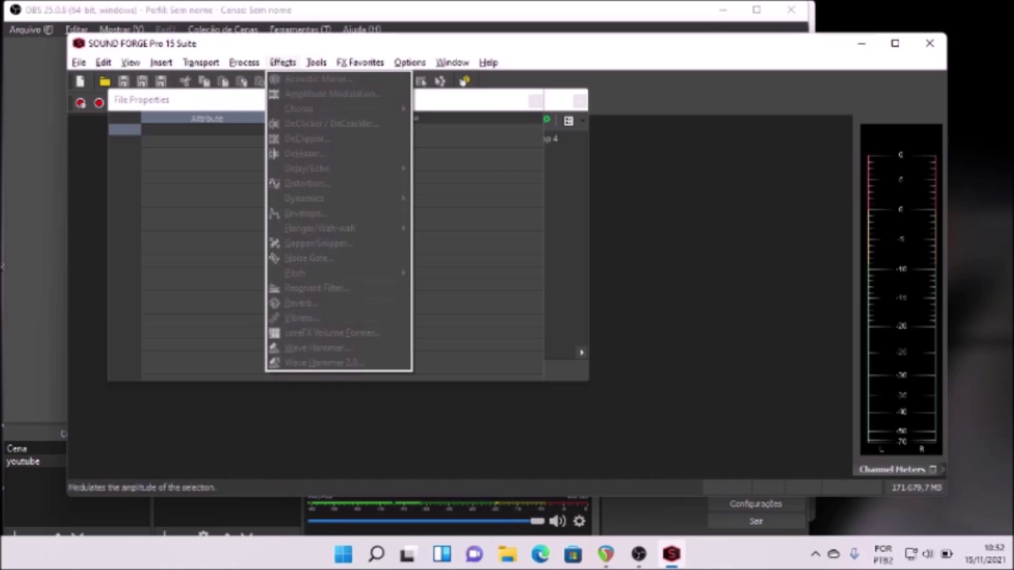
key(Down)
key(Down)
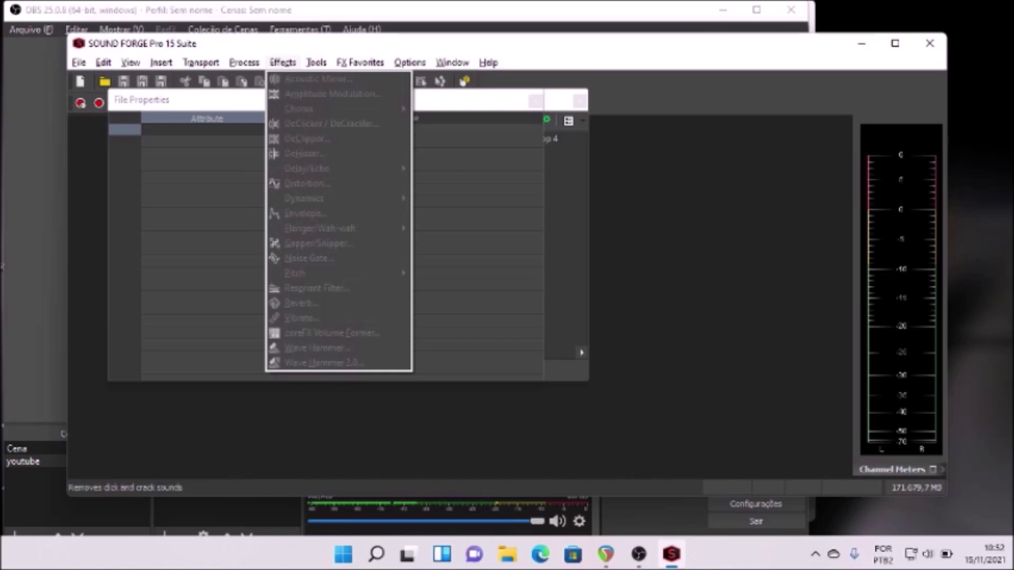
key(Down)
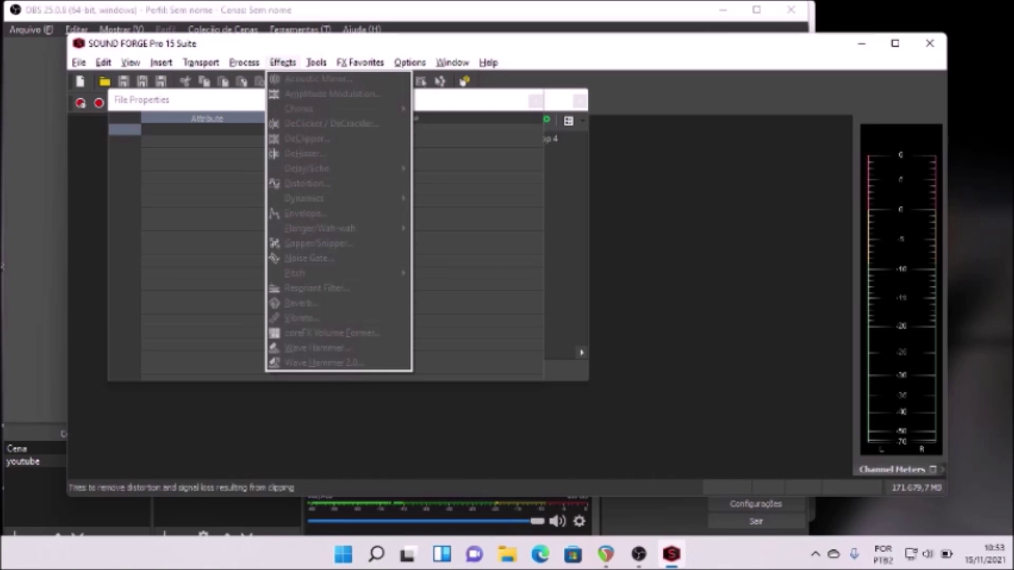
key(Down)
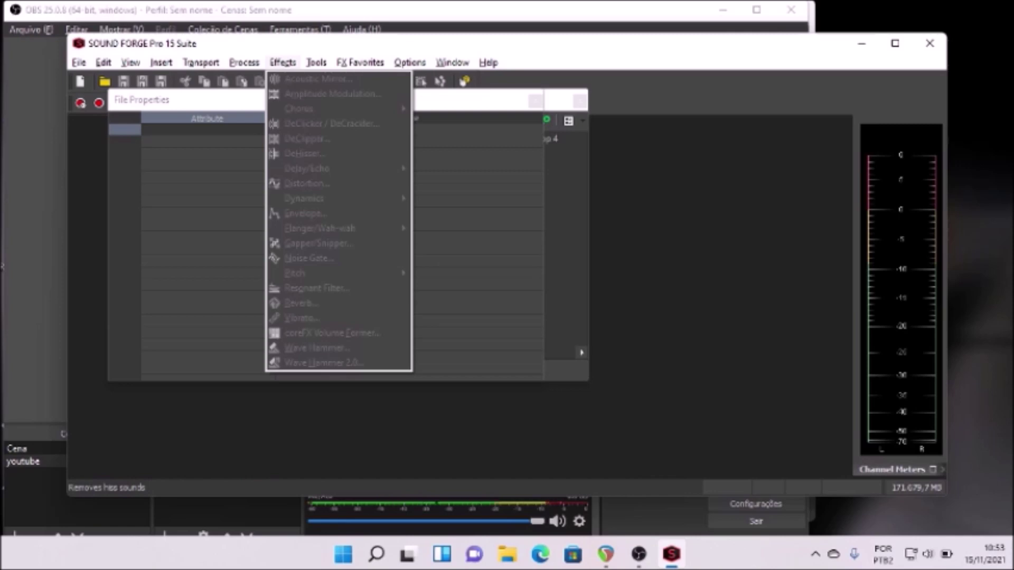
key(Escape)
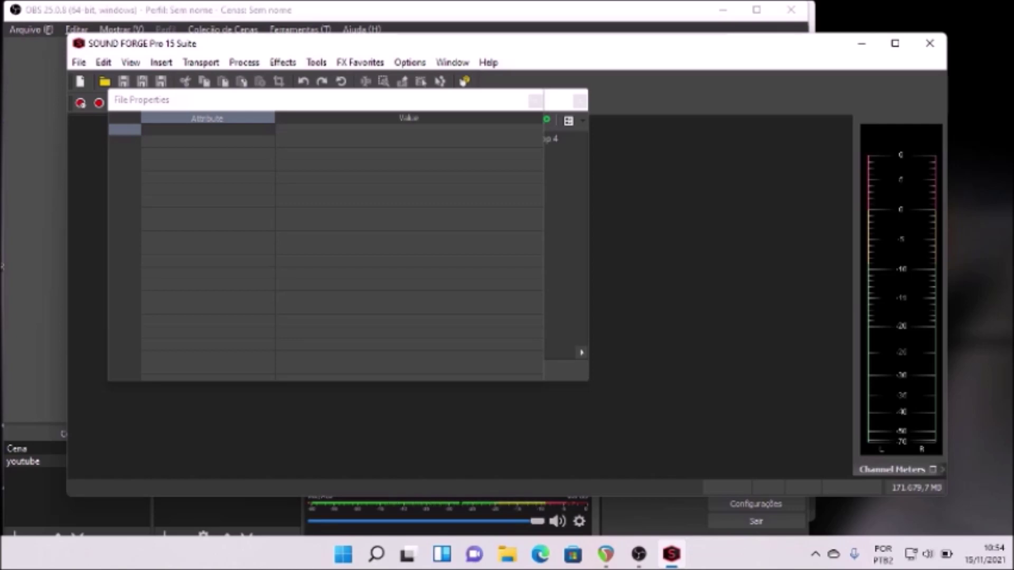
- Go through the audio processing commands again from Auto Trim/Crop to Pan/Expand, reading their descriptions, and leave the list
key(alt)
key(alt+p)
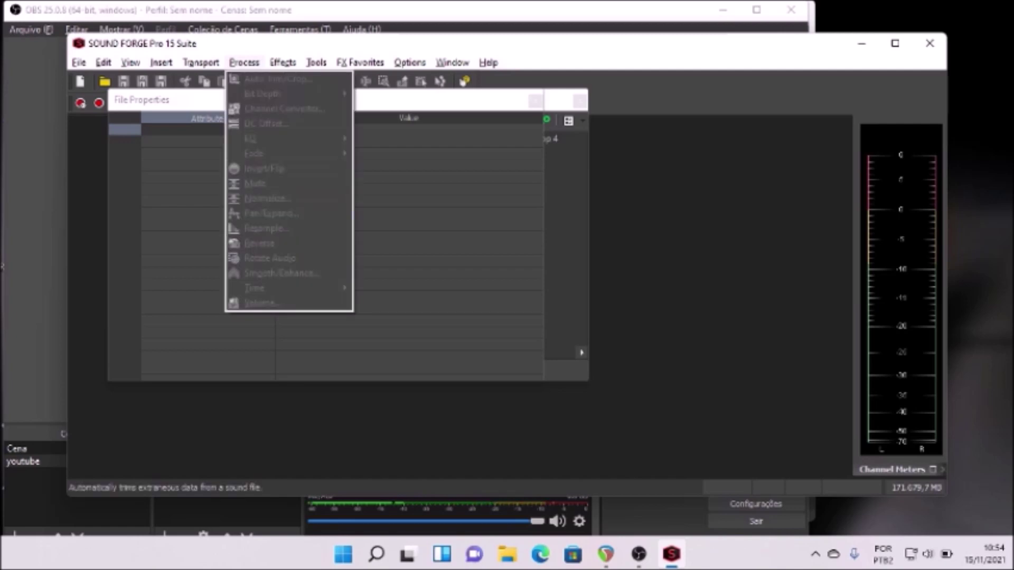
key(Down)
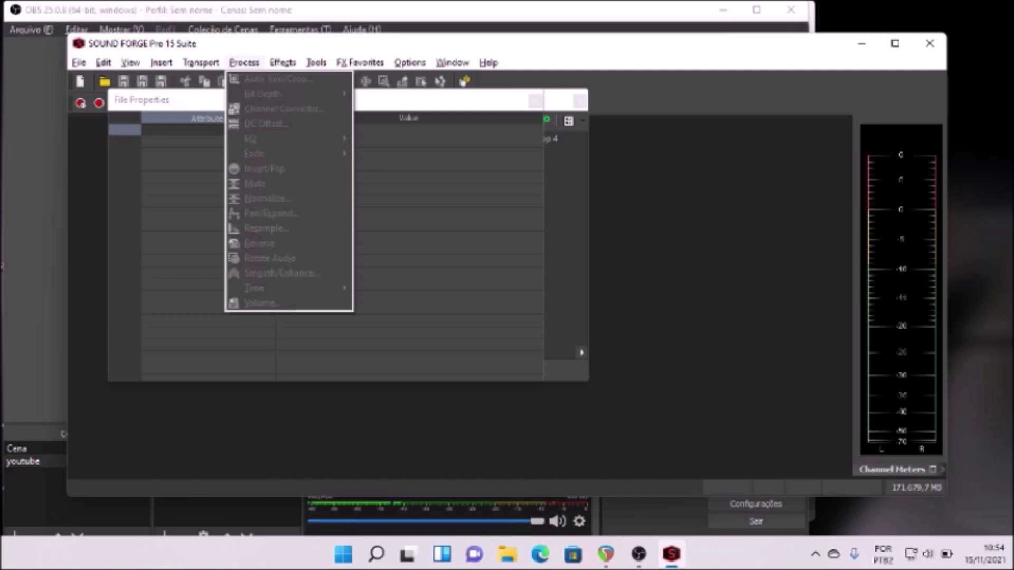
key(Down)
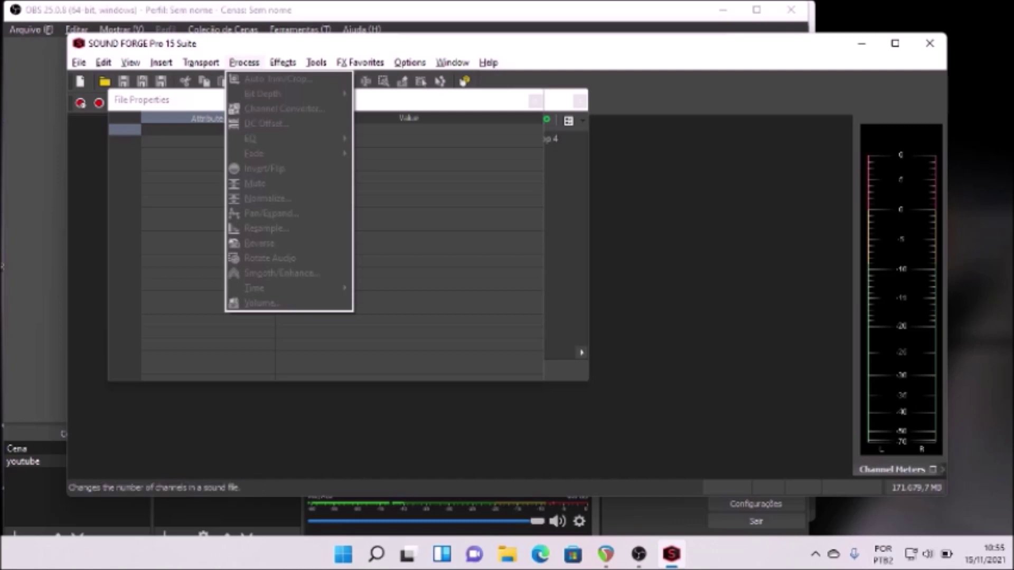
key(Down)
key(Down)
key(Down)
key(Down)
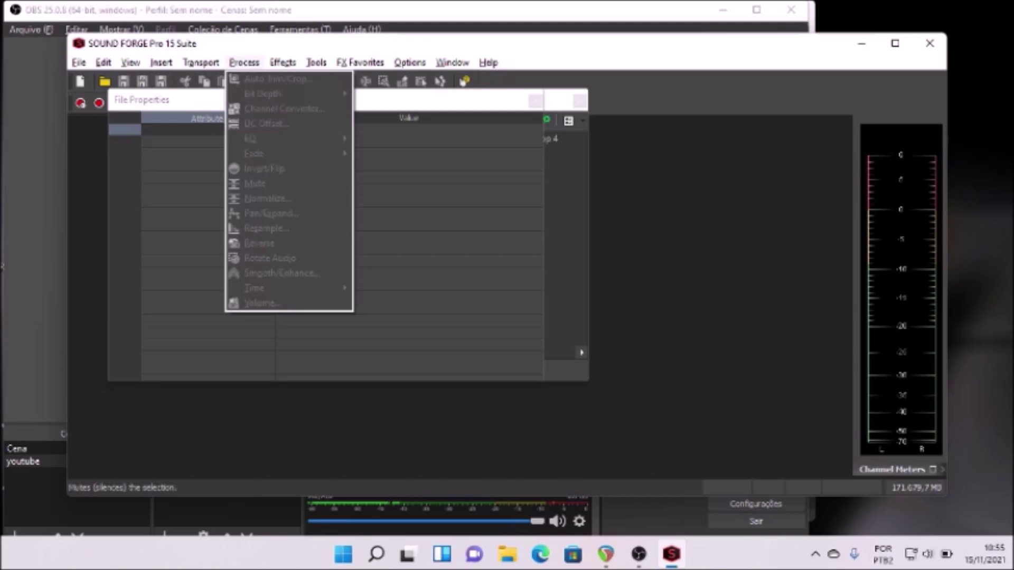
key(Down)
key(Down)
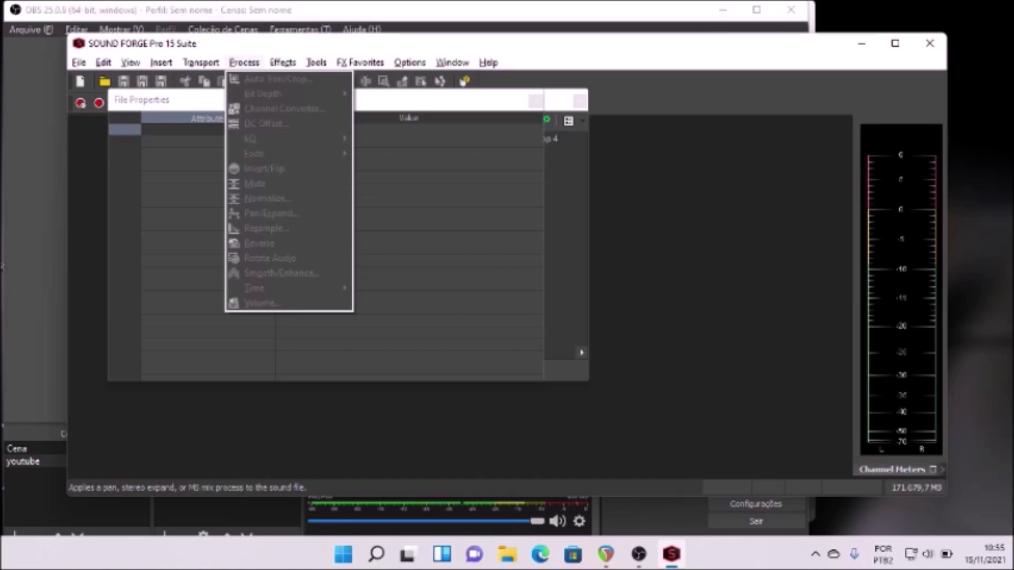
key(Escape)
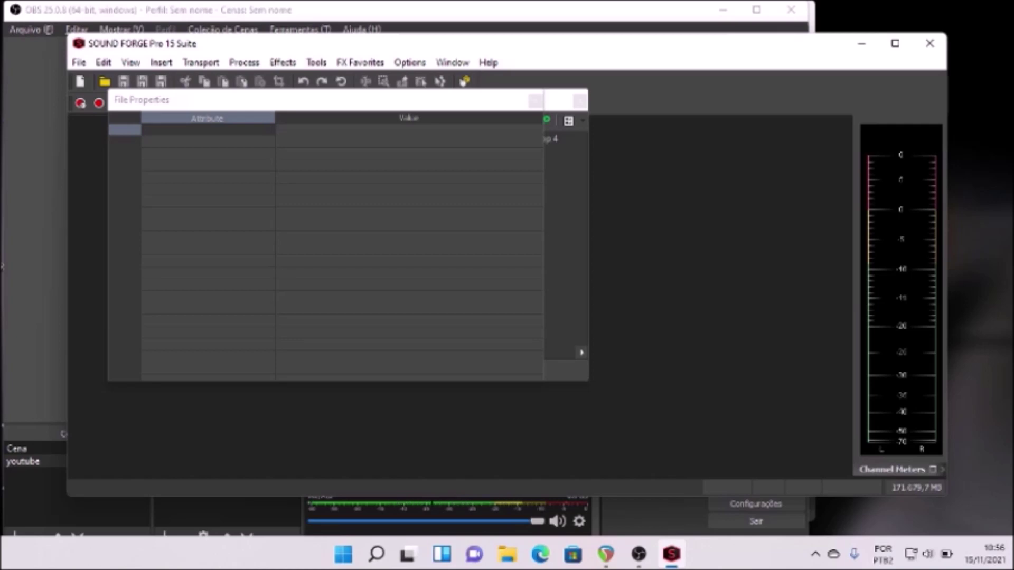
- Close SOUND FORGE and switch to the REAPER window
key(alt+F4)
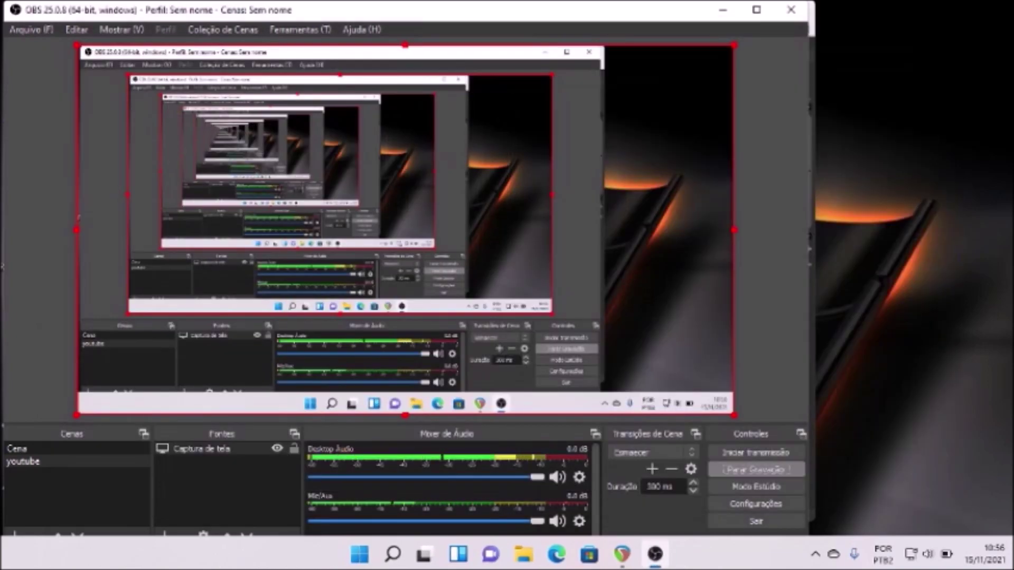
key(alt+Tab)
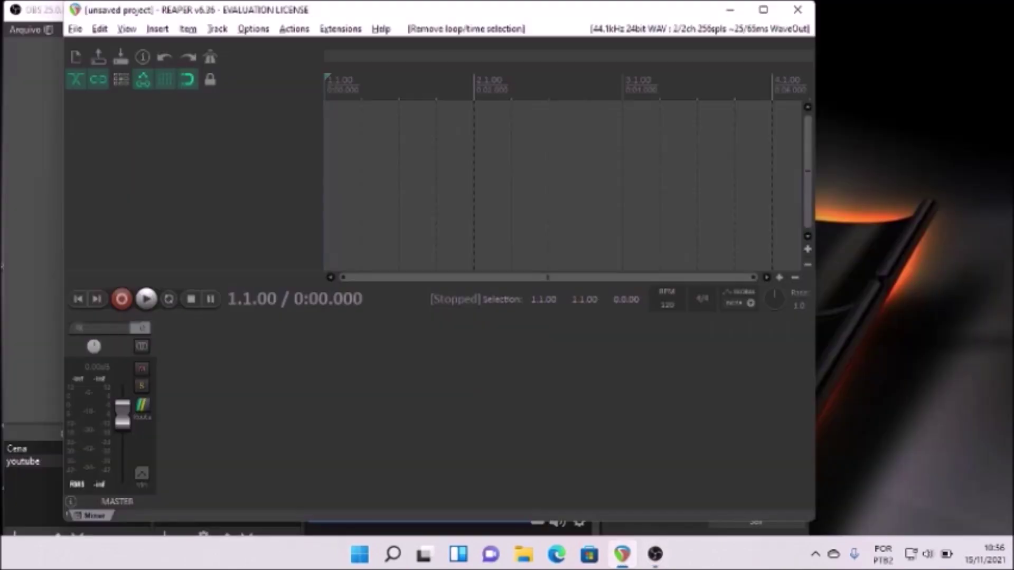
key(alt+Tab)
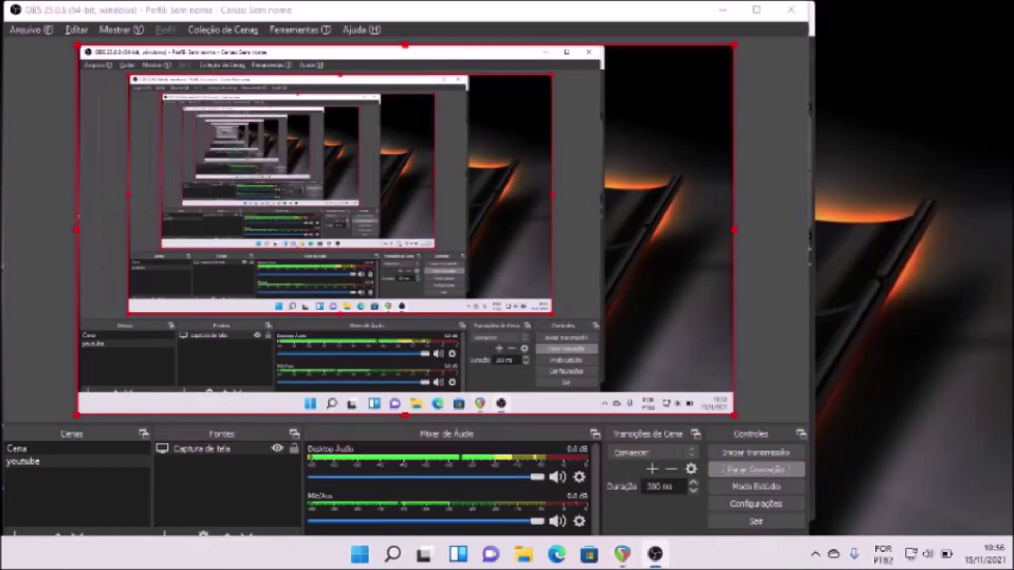
key(alt+Tab)
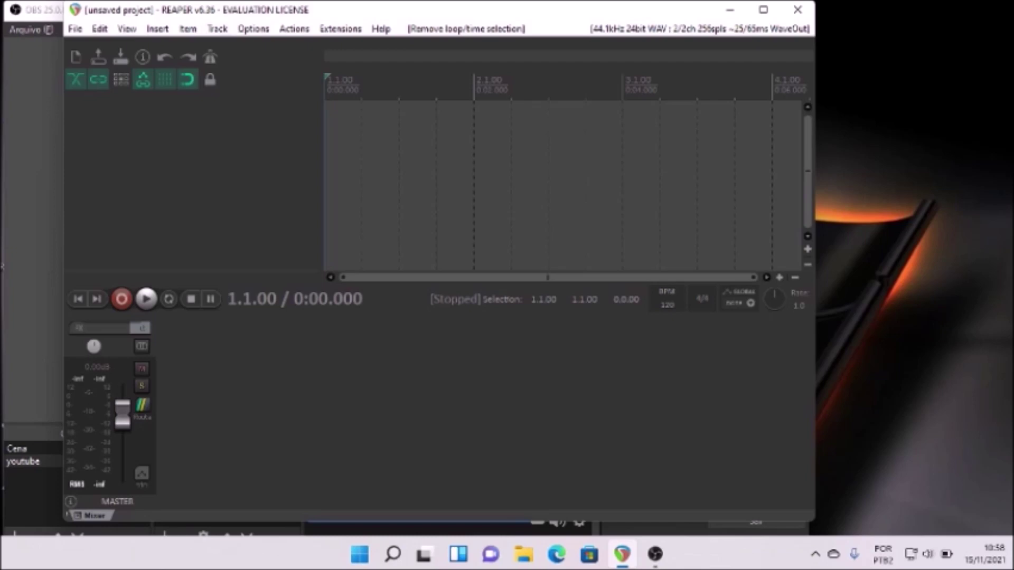
- Close REAPER without saving the unsaved project
key(alt+F4)
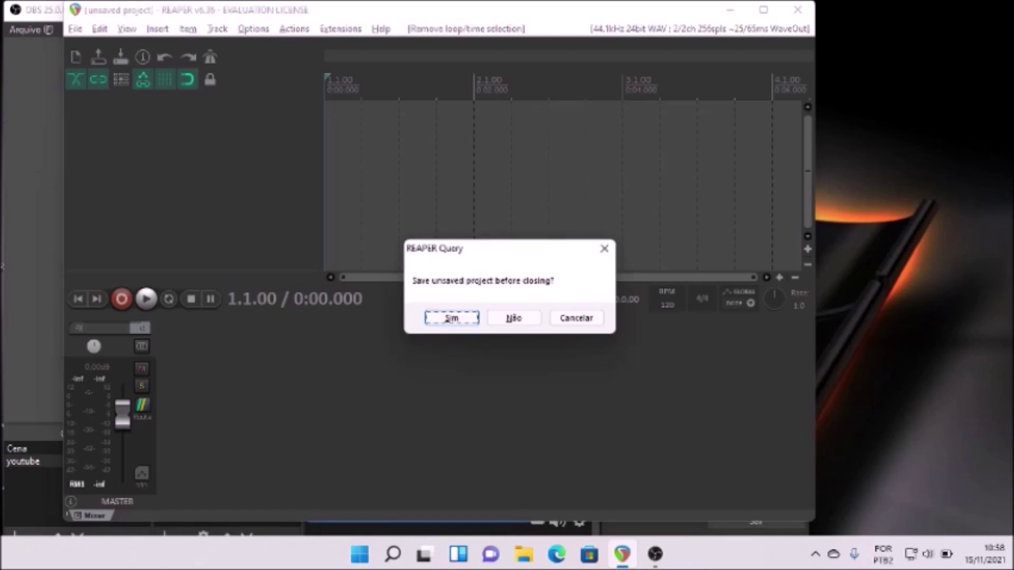
key(Escape)
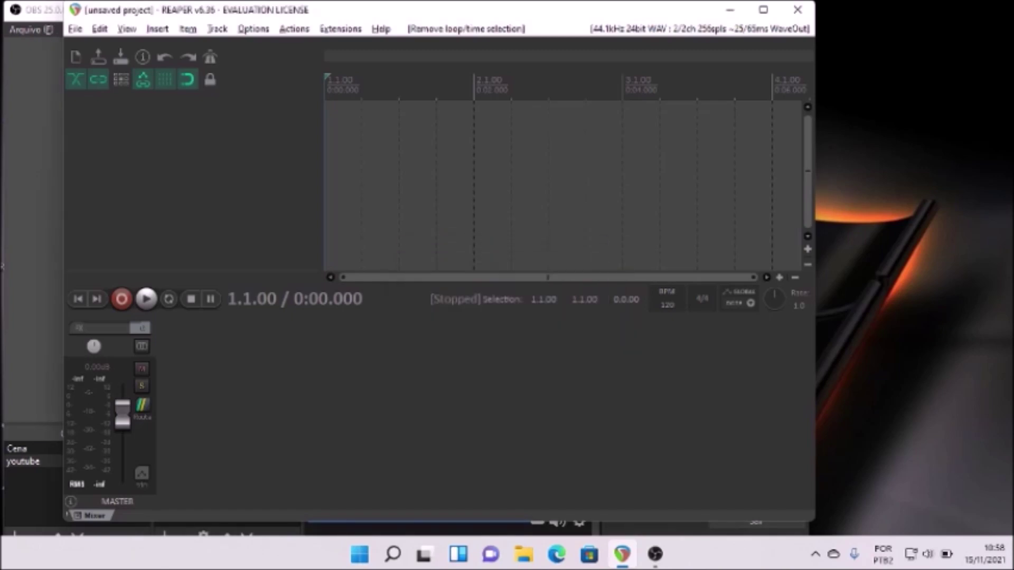
key(alt+F4)
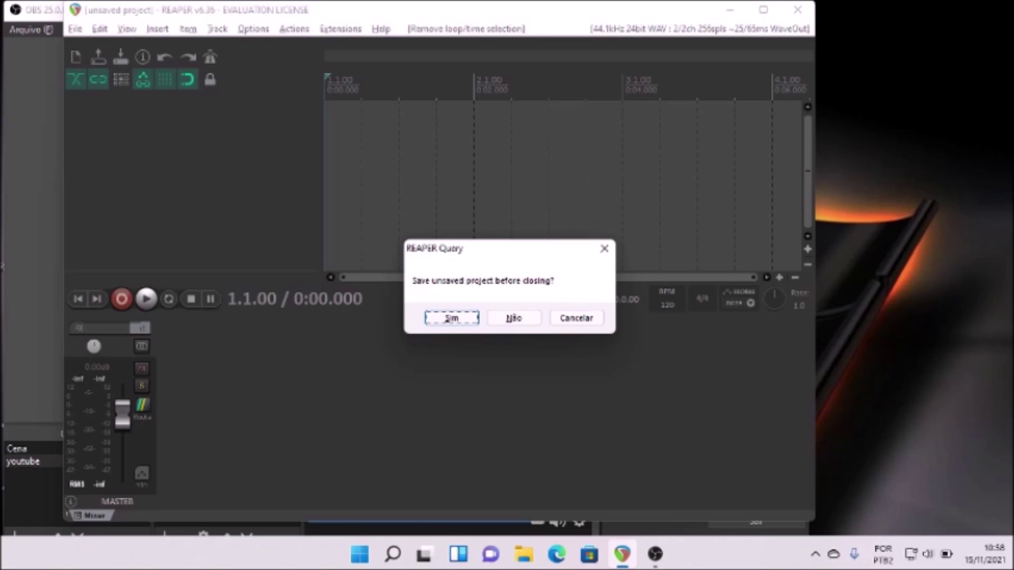
key(Tab)
key(Return)
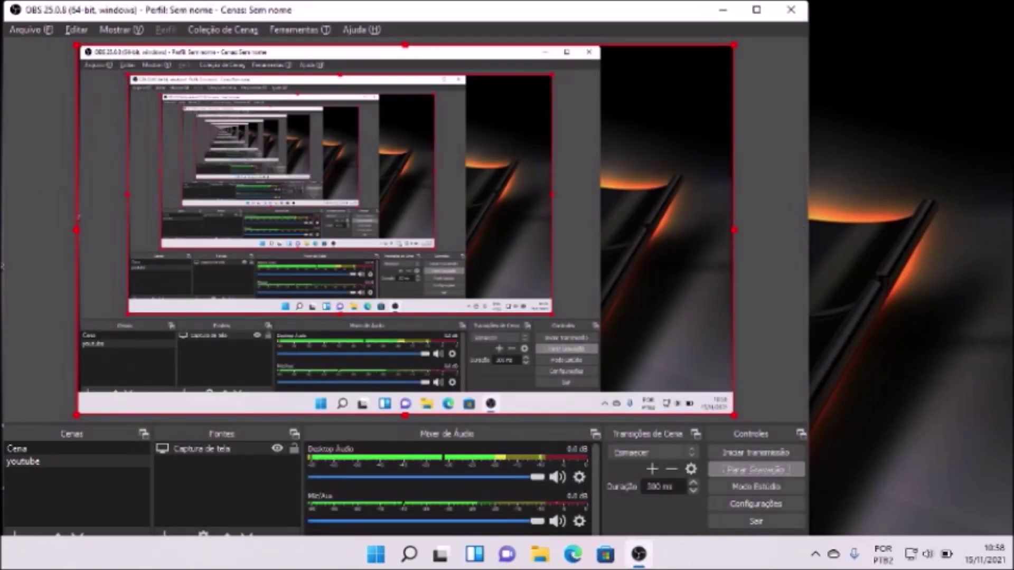